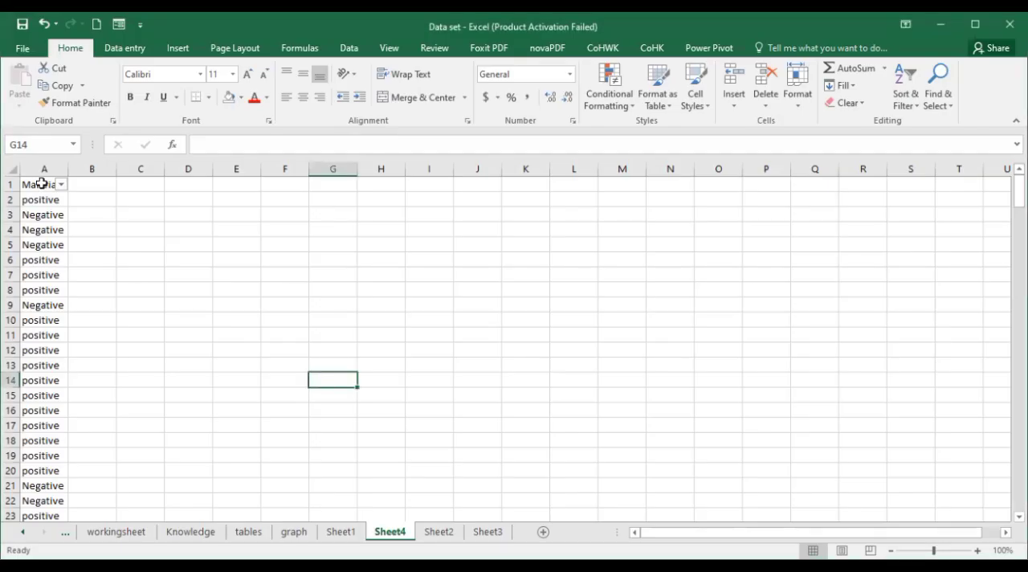
- In Sheet4 of the Excel data set, copy the Malaria header into B1 and rename the copy Malaria_pos
{"action": "left_click", "coordinate": [44, 184]}
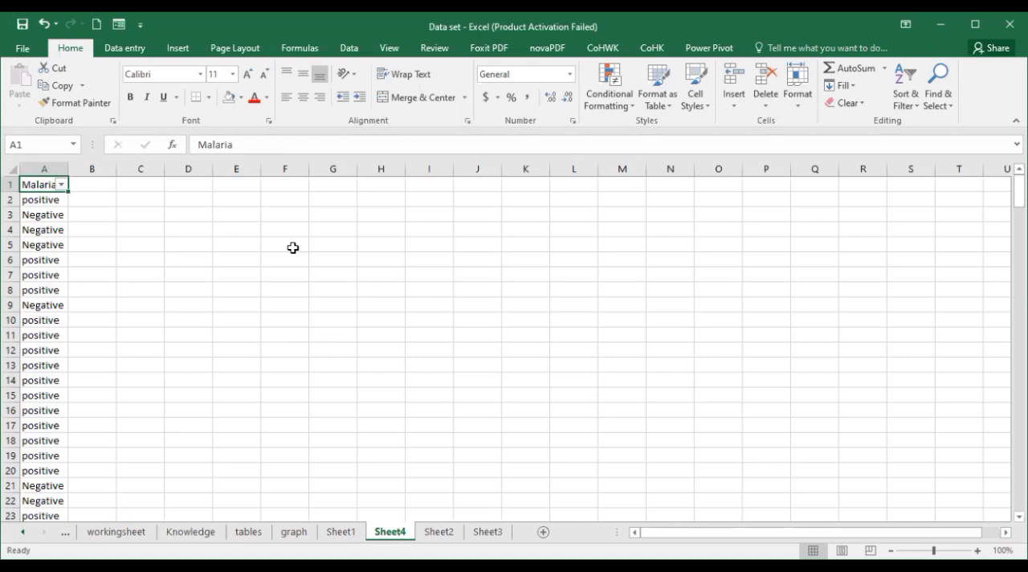
{"action": "left_click", "coordinate": [82, 184]}
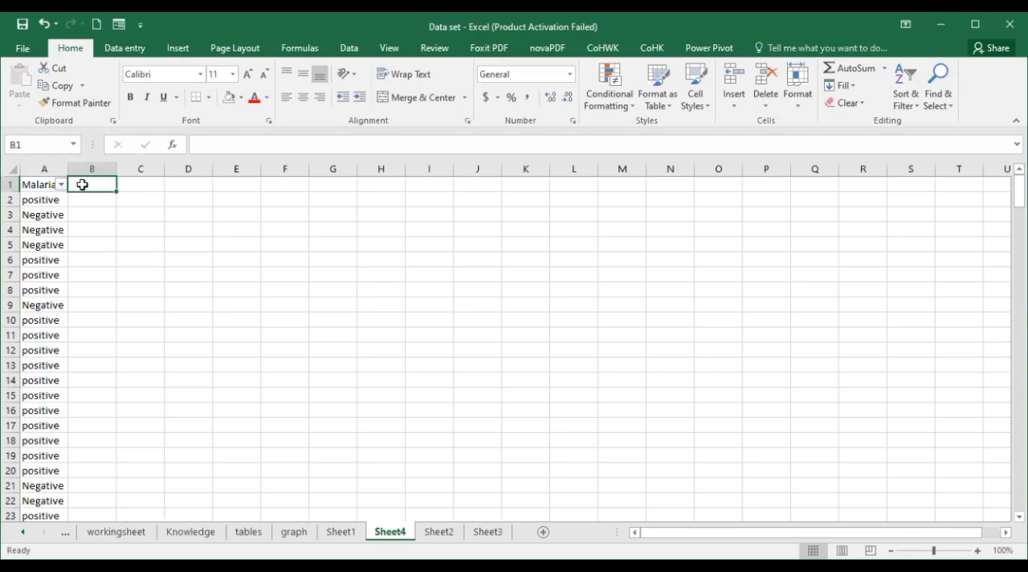
{"action": "left_click", "coordinate": [40, 185]}
{"action": "key", "text": "ctrl+c"}
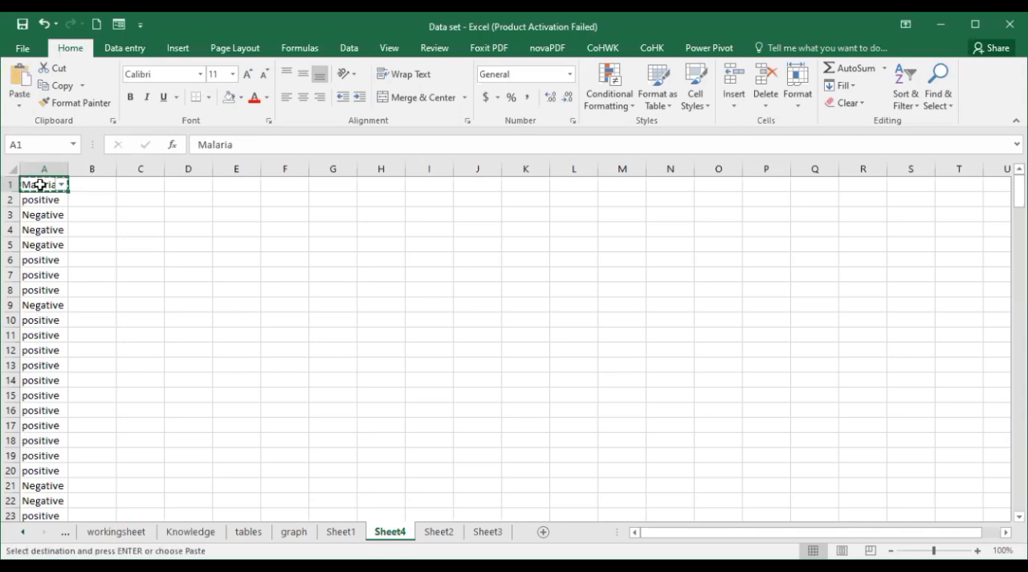
{"action": "left_click", "coordinate": [86, 184]}
{"action": "key", "text": "ctrl+v"}
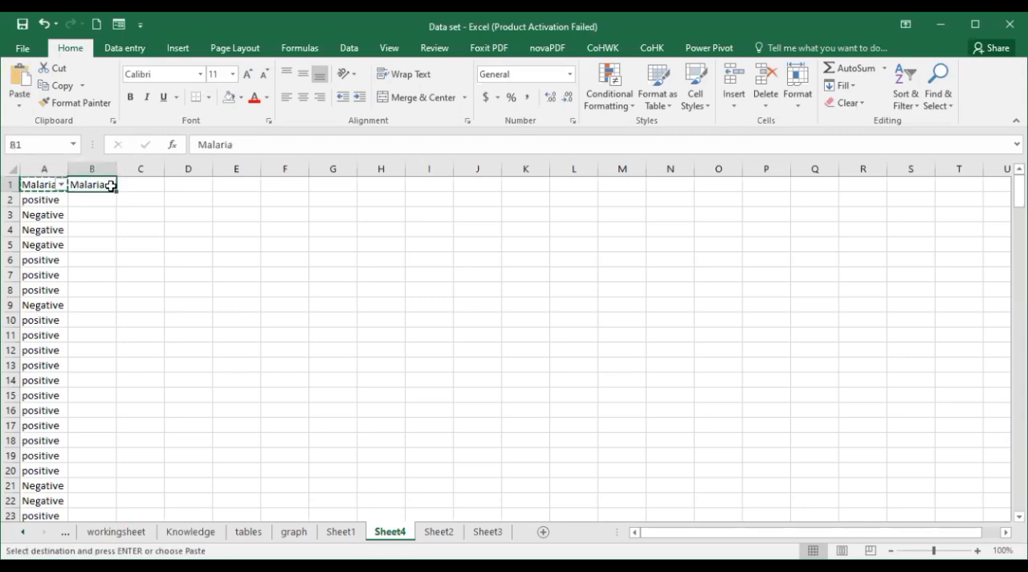
{"action": "double_click", "coordinate": [108, 185]}
{"action": "type", "text": "_"}
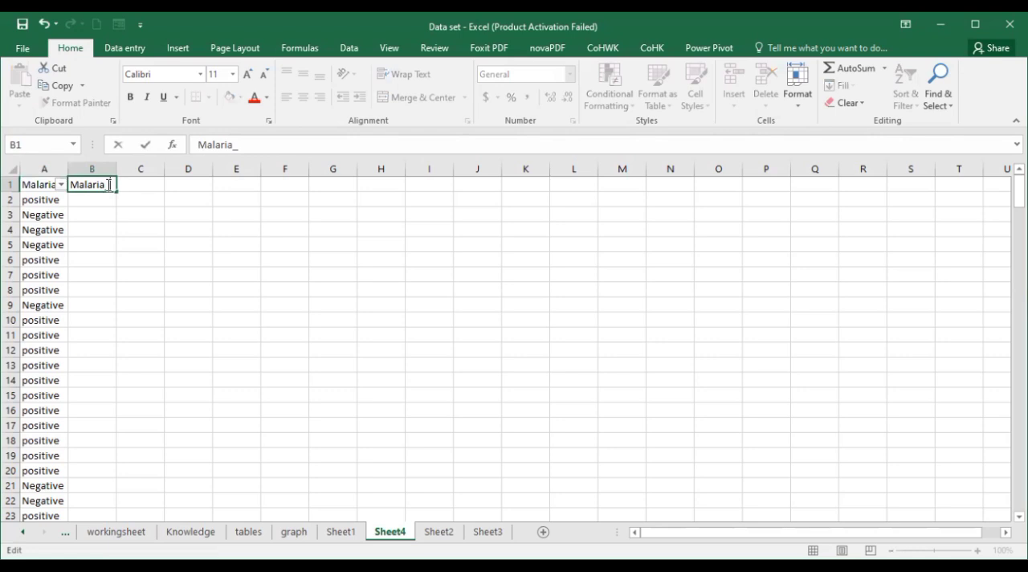
{"action": "type", "text": "pos"}
{"action": "key", "text": "Return"}
- Copy the Malaria_pos header into C1 and change the copy to Malaria_neg
{"action": "left_click", "coordinate": [104, 184]}
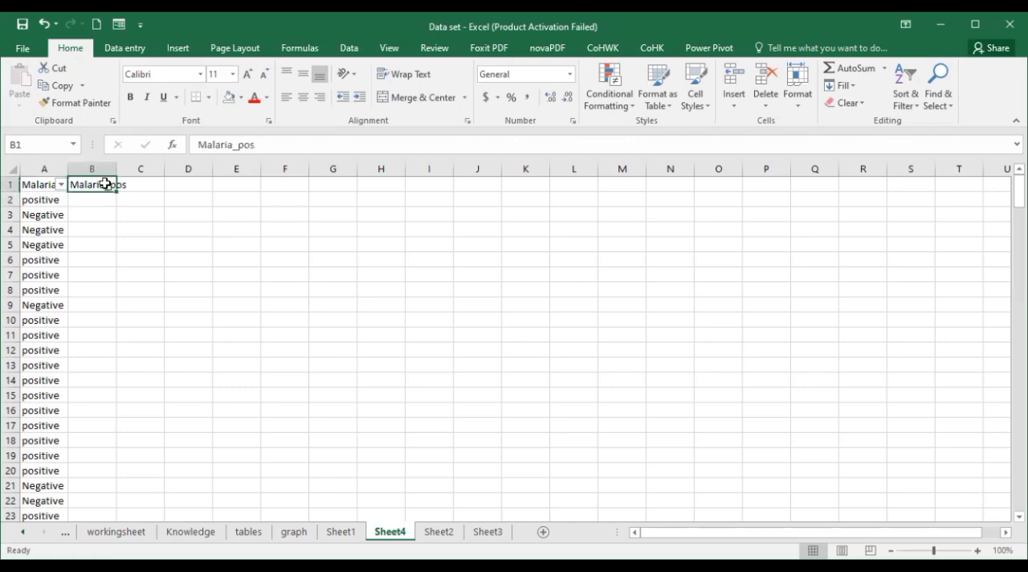
{"action": "key", "text": "ctrl+c"}
{"action": "left_click", "coordinate": [140, 186]}
{"action": "key", "text": "ctrl+v"}
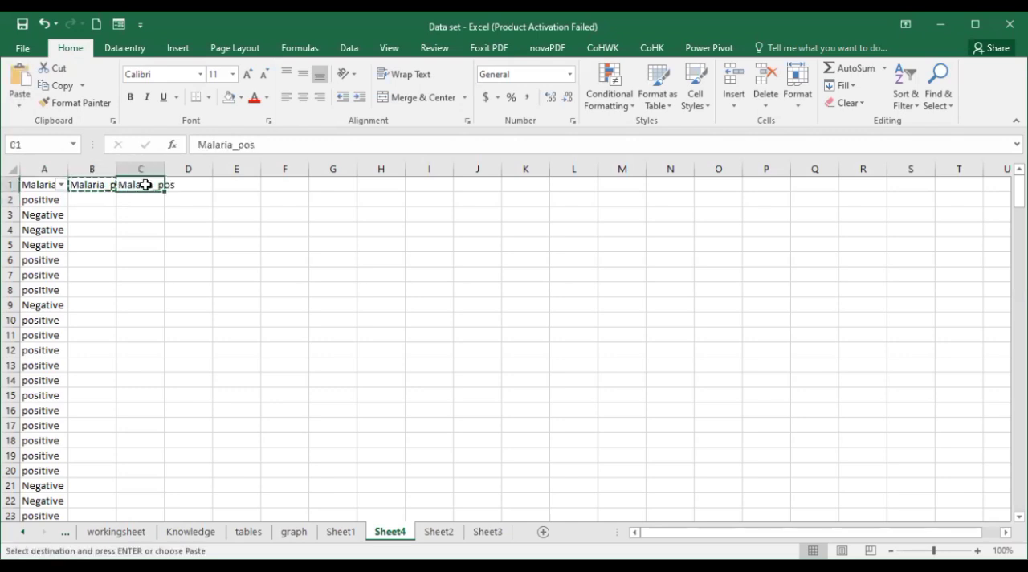
{"action": "key", "text": "Escape"}
{"action": "left_click", "coordinate": [259, 145]}
{"action": "key", "text": "BackSpace"}
{"action": "key", "text": "BackSpace"}
{"action": "key", "text": "BackSpace"}
{"action": "type", "text": "neg"}
{"action": "key", "text": "Return"}
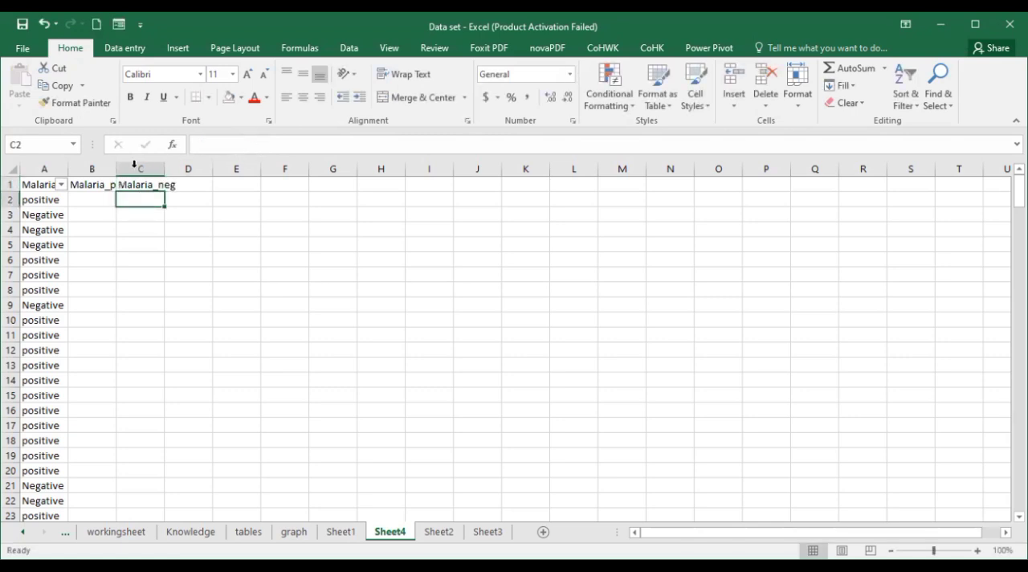
{"action": "left_click", "coordinate": [102, 185]}
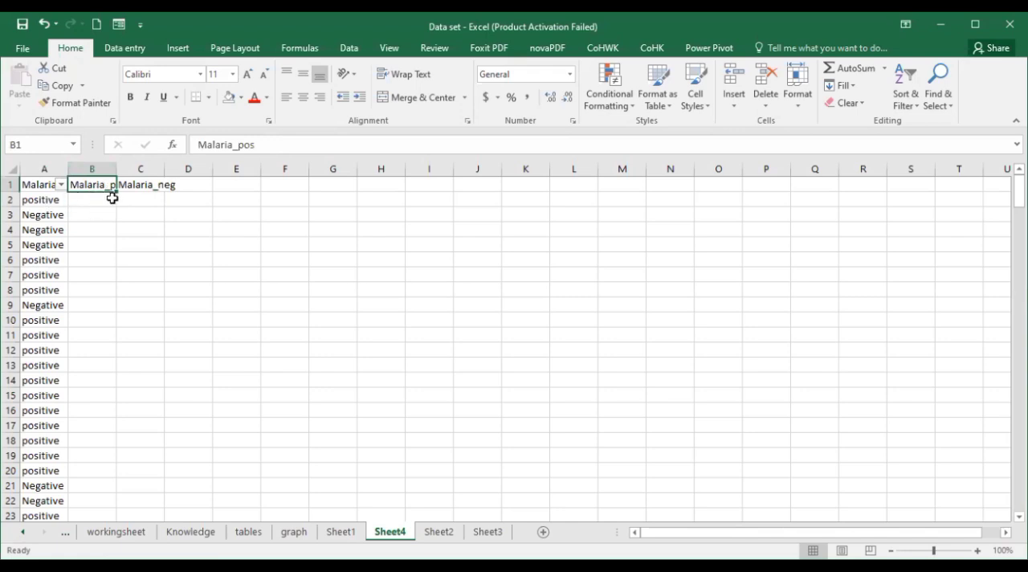
{"action": "left_click", "coordinate": [144, 183]}
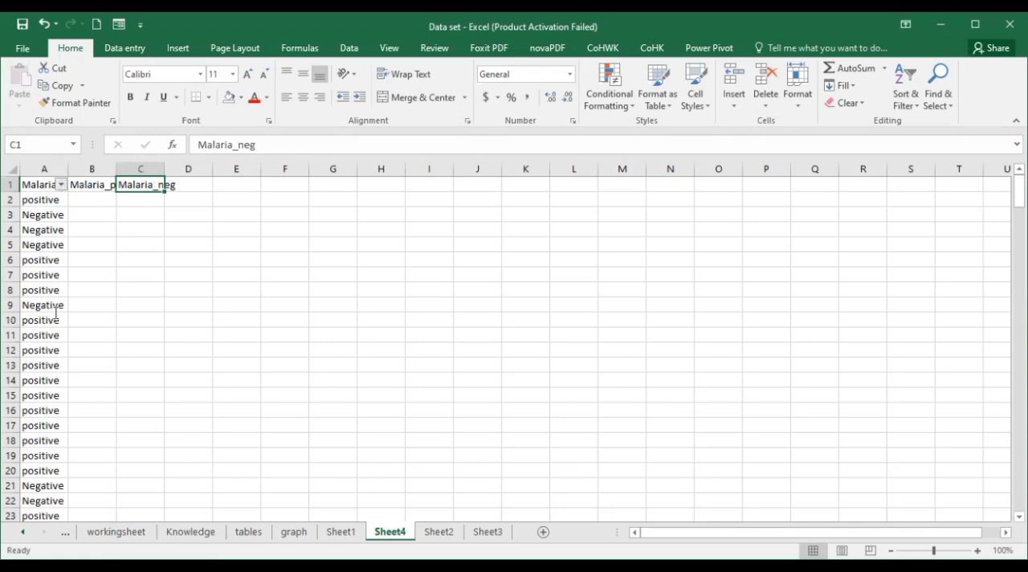
- Filter the Malaria column to positive records and fill Malaria_pos with 1 for all of them
{"action": "left_click", "coordinate": [61, 184]}
{"action": "left_click", "coordinate": [57, 347]}
{"action": "left_click", "coordinate": [105, 470]}
{"action": "left_click", "coordinate": [97, 198]}
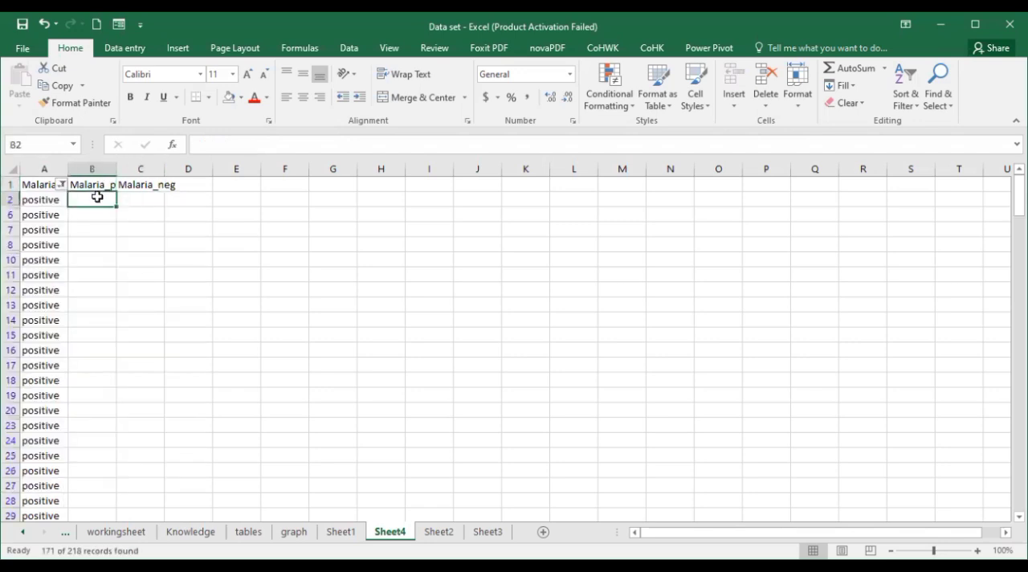
{"action": "type", "text": "1"}
{"action": "key", "text": "ctrl+Return"}
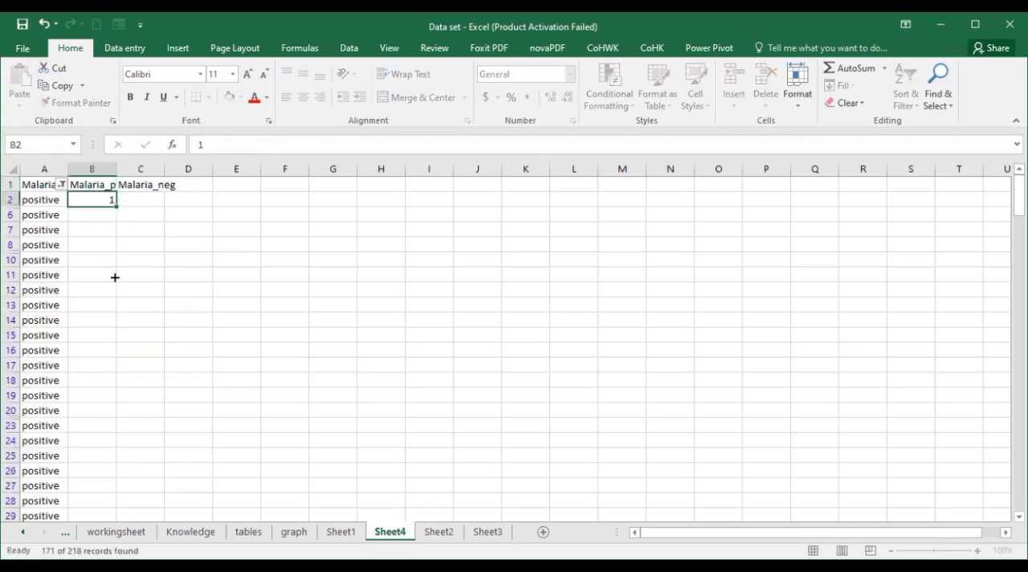
{"action": "left_click_drag", "start_coordinate": [117, 207], "coordinate": [78, 500]}
{"action": "scroll", "coordinate": [81, 437], "scroll_direction": "up", "scroll_amount": 20}
{"action": "scroll", "coordinate": [80, 437], "scroll_direction": "up", "scroll_amount": 20}
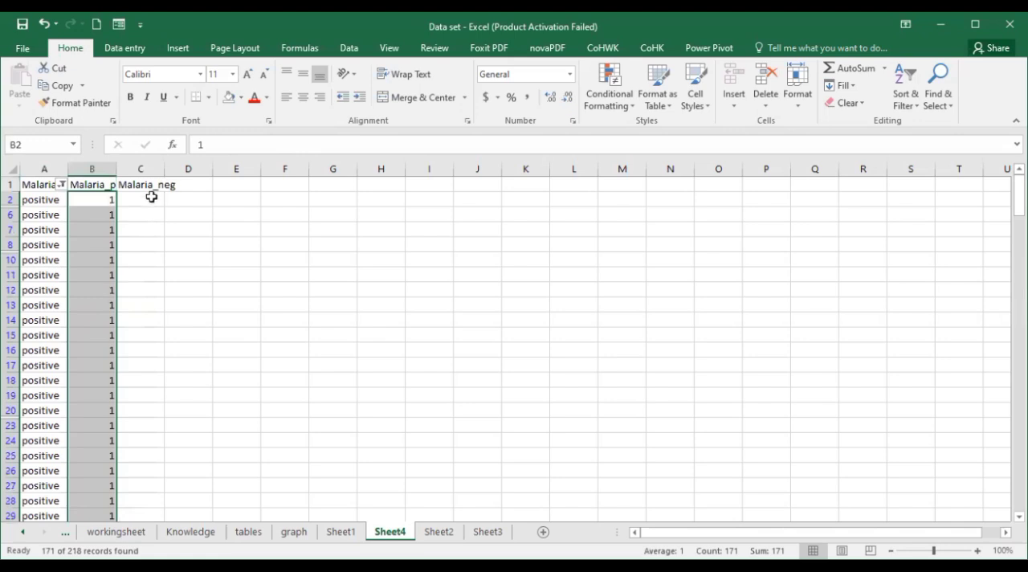
- Fill the Malaria_neg column with 0 for all the filtered positive records
{"action": "left_click", "coordinate": [151, 196]}
{"action": "type", "text": "0"}
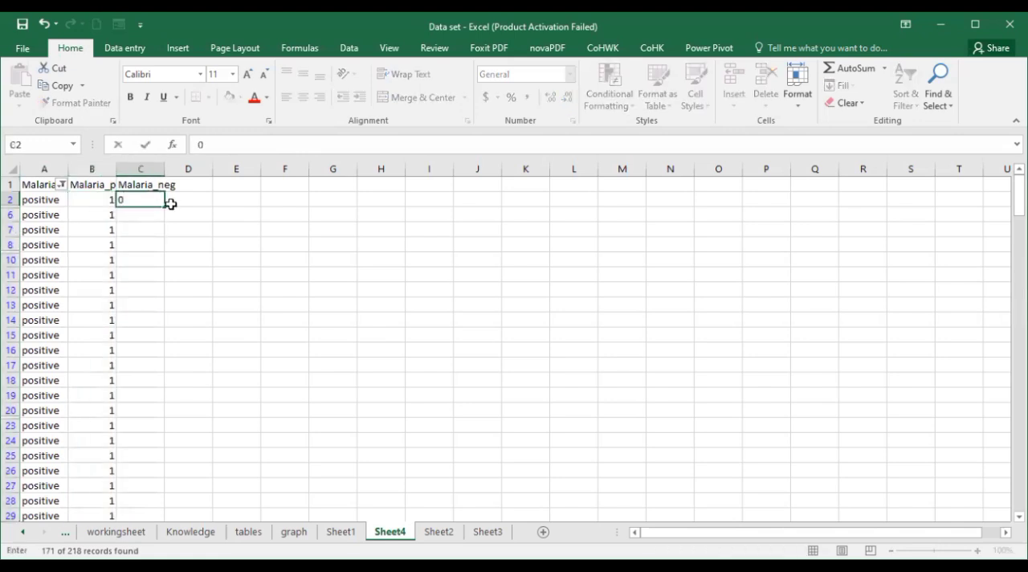
{"action": "key", "text": "ctrl+Return"}
{"action": "left_click_drag", "start_coordinate": [165, 206], "coordinate": [135, 497]}
{"action": "scroll", "coordinate": [122, 417], "scroll_direction": "up", "scroll_amount": 20}
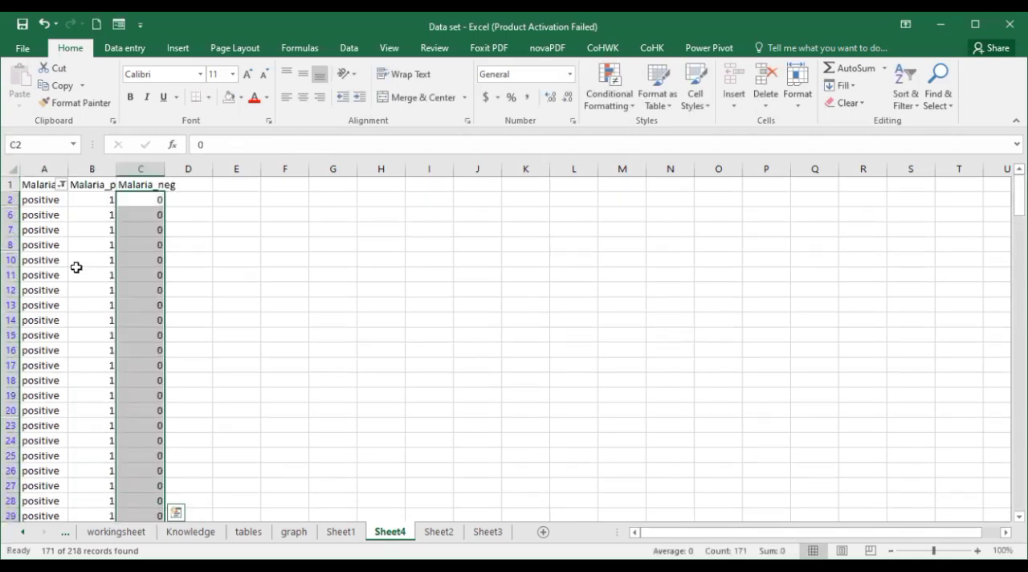
- Change the Malaria filter to Negative records only and fill Malaria_pos with 0 for all of them
{"action": "left_click", "coordinate": [60, 188]}
{"action": "left_click", "coordinate": [46, 342]}
{"action": "left_click", "coordinate": [46, 354]}
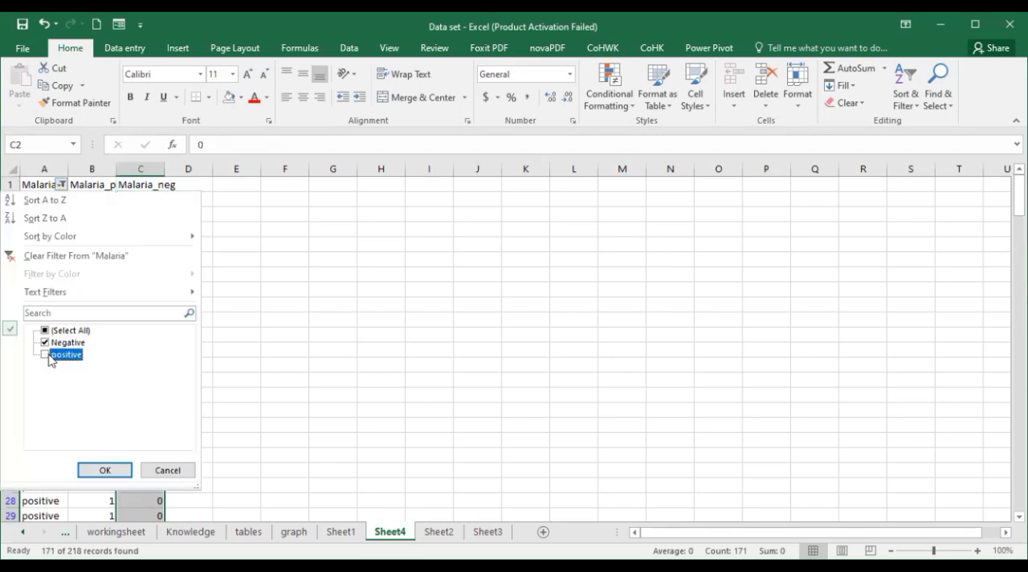
{"action": "left_click", "coordinate": [105, 470]}
{"action": "left_click", "coordinate": [86, 199]}
{"action": "type", "text": "0"}
{"action": "left_click_drag", "start_coordinate": [115, 207], "coordinate": [93, 501]}
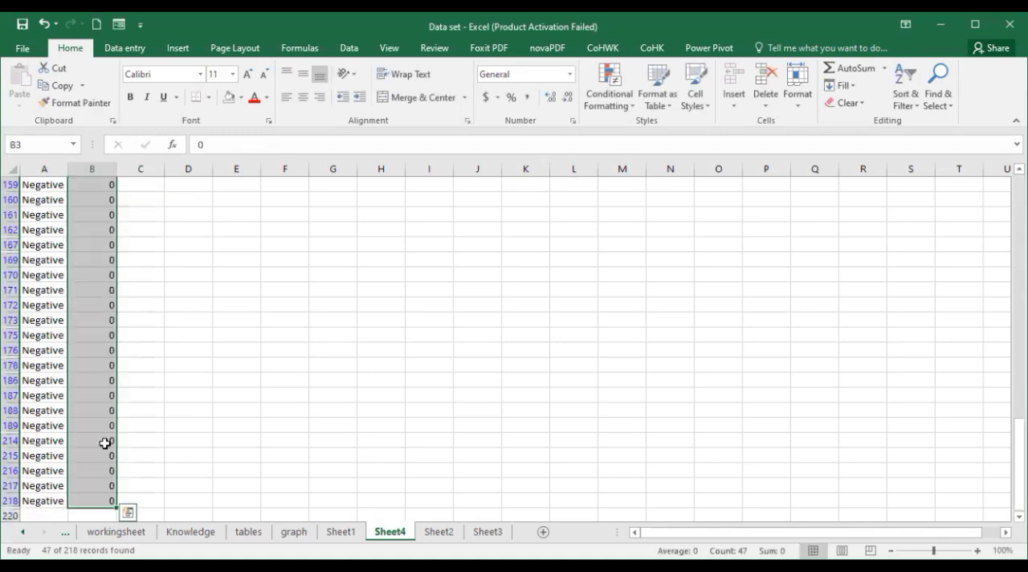
{"action": "scroll", "coordinate": [105, 443], "scroll_direction": "up", "scroll_amount": 8}
- Fill the Malaria_neg column with 1 for all the filtered Negative records
{"action": "left_click", "coordinate": [146, 197]}
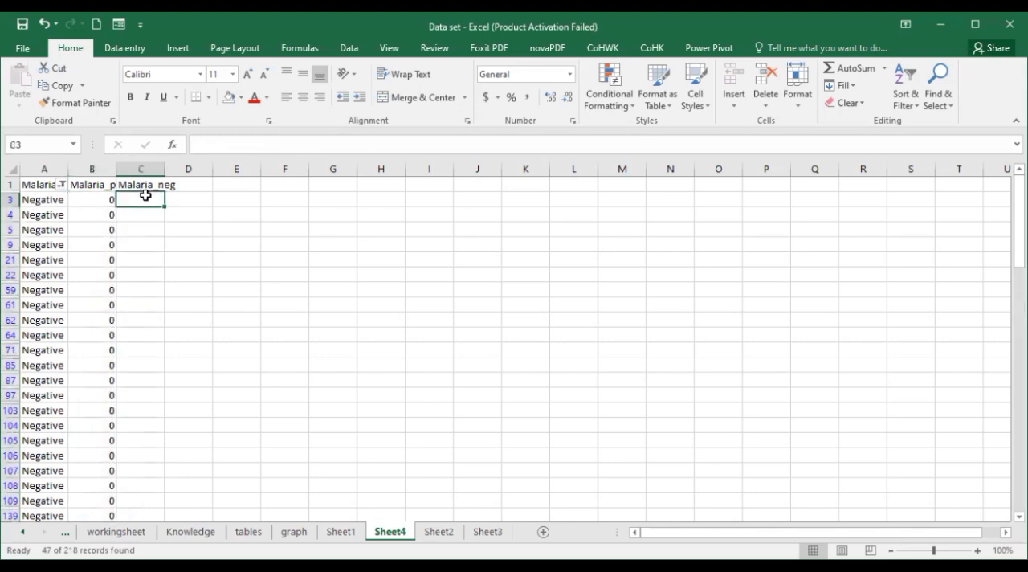
{"action": "type", "text": "1"}
{"action": "left_click_drag", "start_coordinate": [164, 206], "coordinate": [144, 517]}
{"action": "scroll", "coordinate": [142, 355], "scroll_direction": "up", "scroll_amount": 5}
{"action": "scroll", "coordinate": [142, 356], "scroll_direction": "up", "scroll_amount": 5}
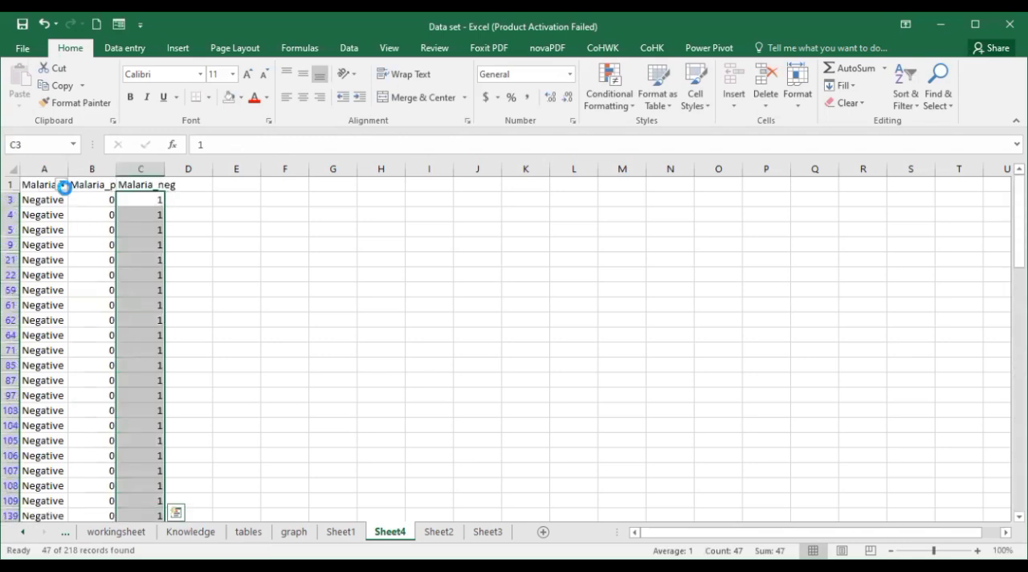
- Reset the Malaria filter to show both Negative and positive records
{"action": "left_click", "coordinate": [62, 184]}
{"action": "left_click", "coordinate": [61, 332]}
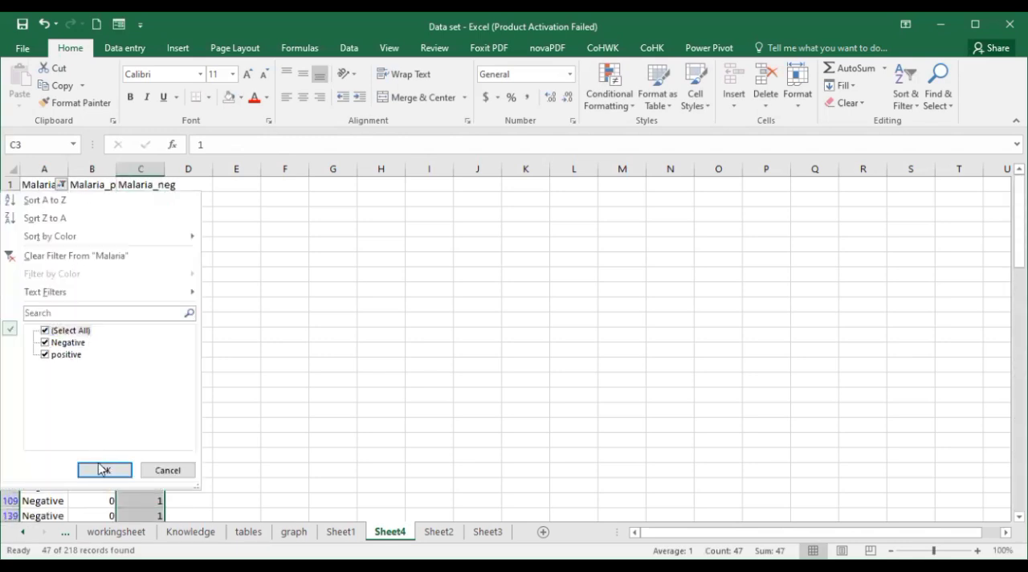
{"action": "key", "text": "Return"}
{"action": "left_click", "coordinate": [188, 292]}
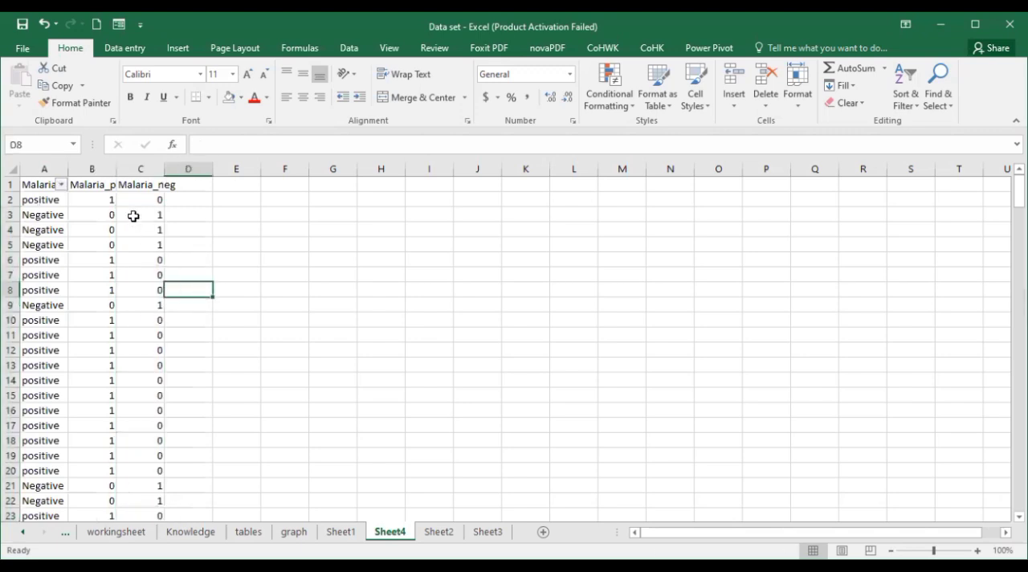
- Copy the entire Malaria_pos and Malaria_neg columns
{"action": "left_click", "coordinate": [97, 168]}
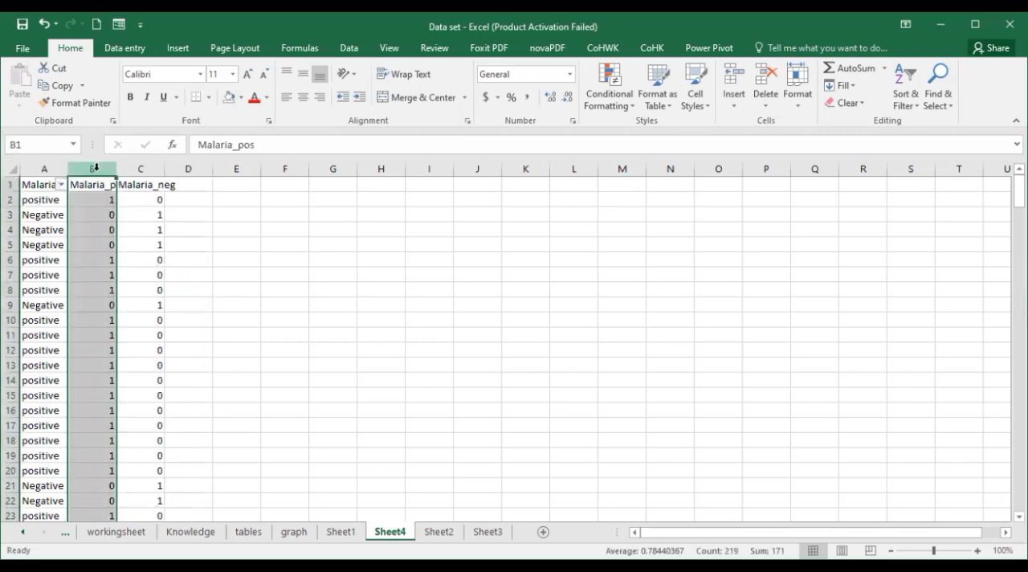
{"action": "key", "text": "Right"}
{"action": "left_click", "coordinate": [96, 168]}
{"action": "left_click_drag", "start_coordinate": [95, 168], "coordinate": [140, 168]}
{"action": "key", "text": "ctrl+c"}
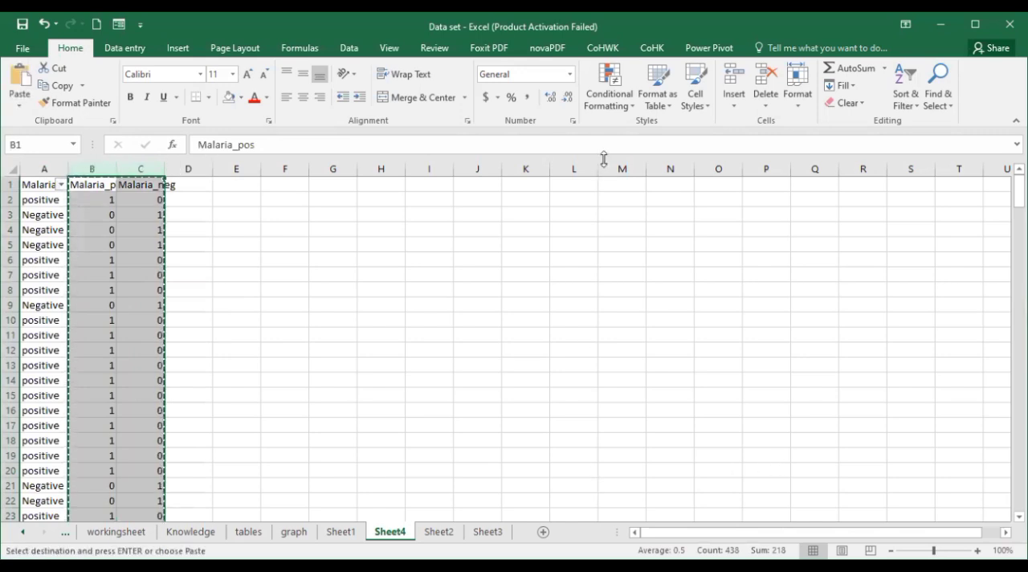
- Switch to the Stata Data Editor and paste the copied columns, treating the first row as variable names
{"action": "key", "text": "alt+Tab"}
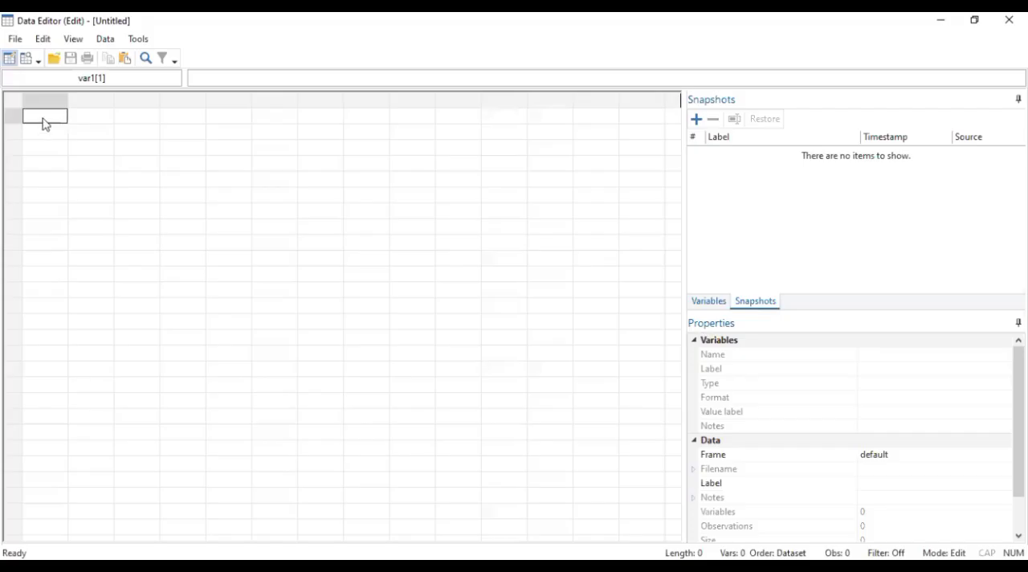
{"action": "right_click", "coordinate": [44, 123]}
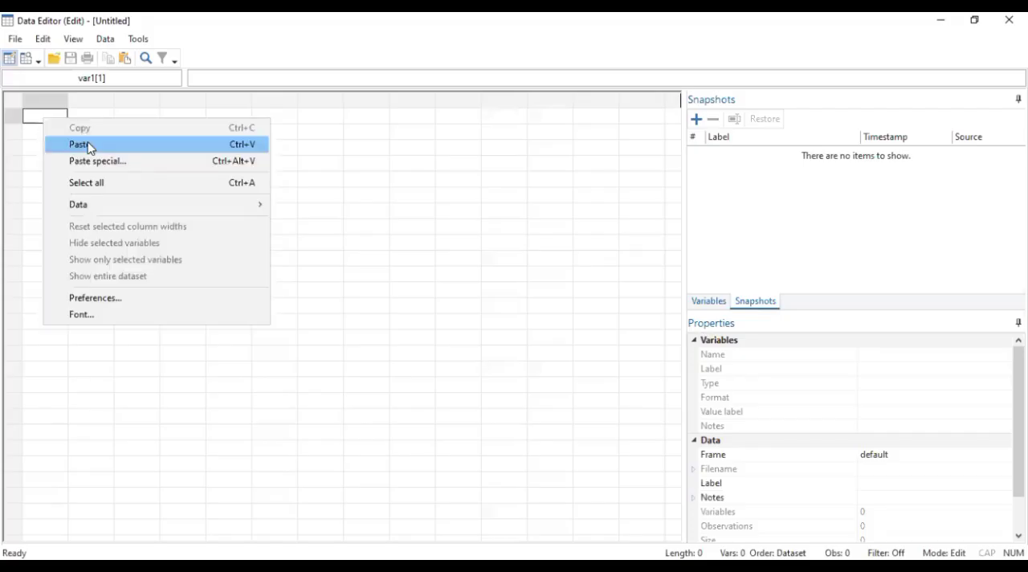
{"action": "left_click", "coordinate": [88, 147]}
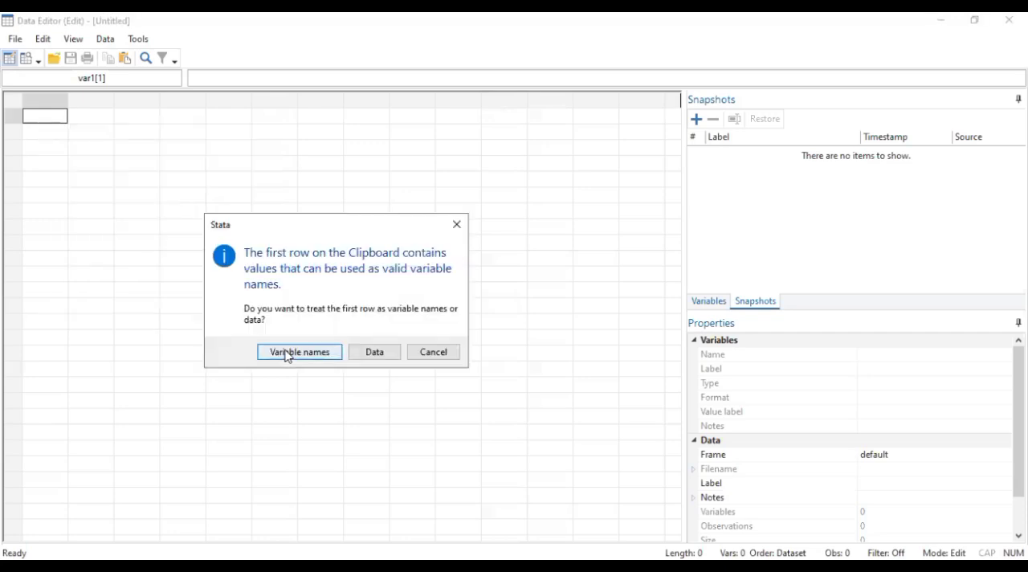
{"action": "left_click", "coordinate": [287, 353]}
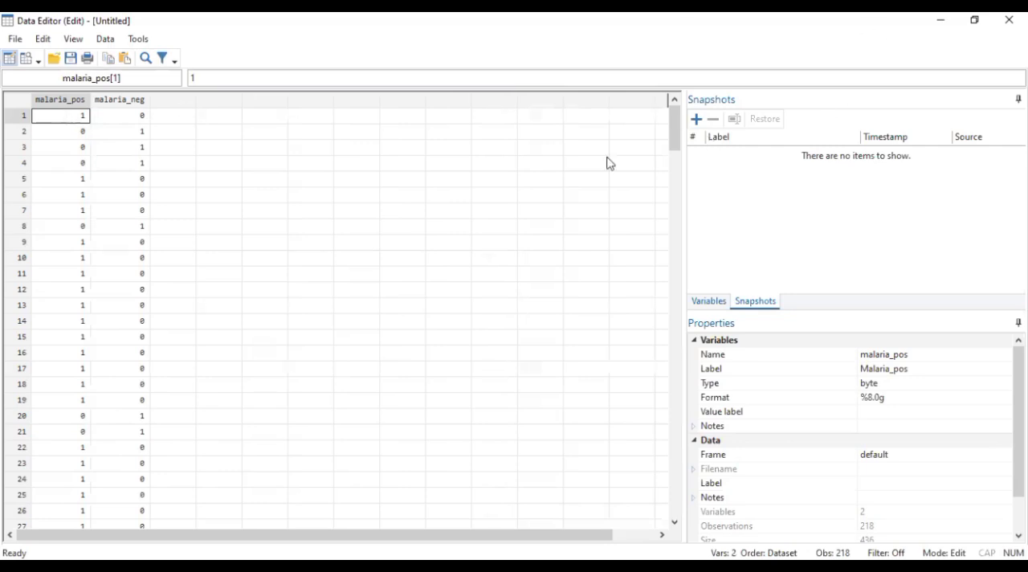
- In Stata's main window, run ci proportion malaria_pos to compute the proportion's default confidence interval
{"action": "key", "text": "alt+Tab"}
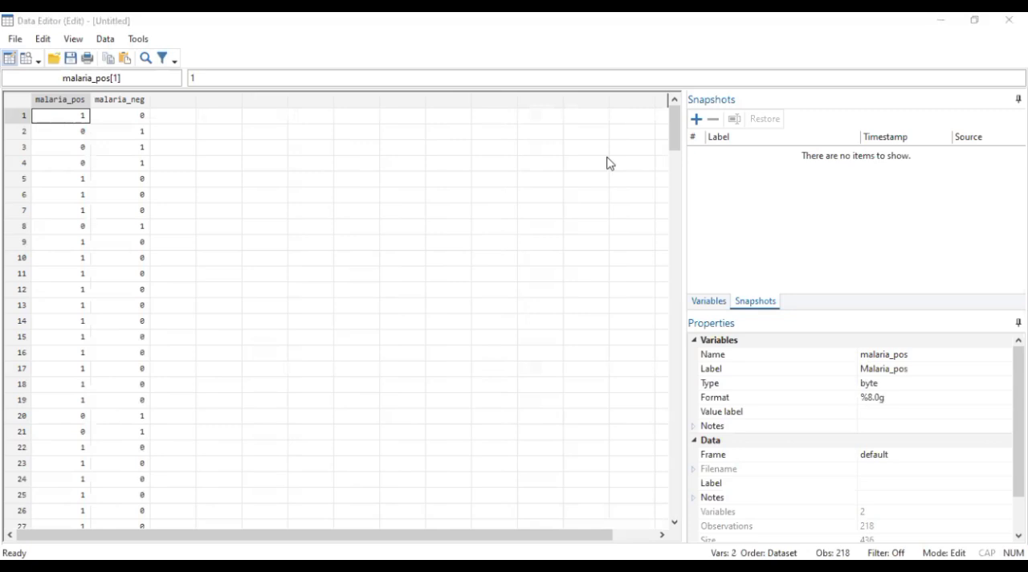
{"action": "key", "text": "alt+Tab"}
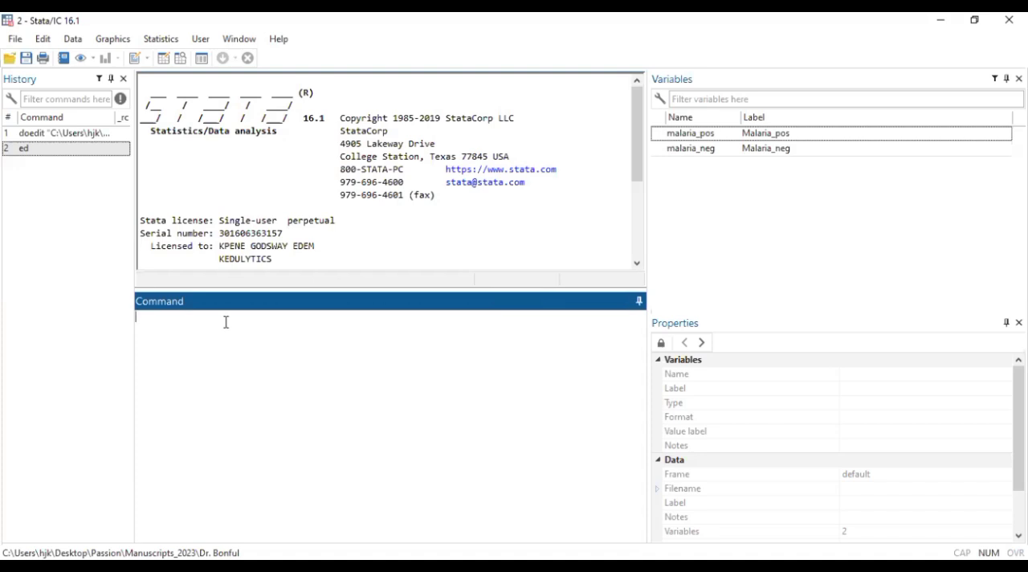
{"action": "key", "text": "ctrl"}
{"action": "key", "text": "ctrl"}
{"action": "type", "text": "ci proportion"}
{"action": "double_click", "coordinate": [659, 134]}
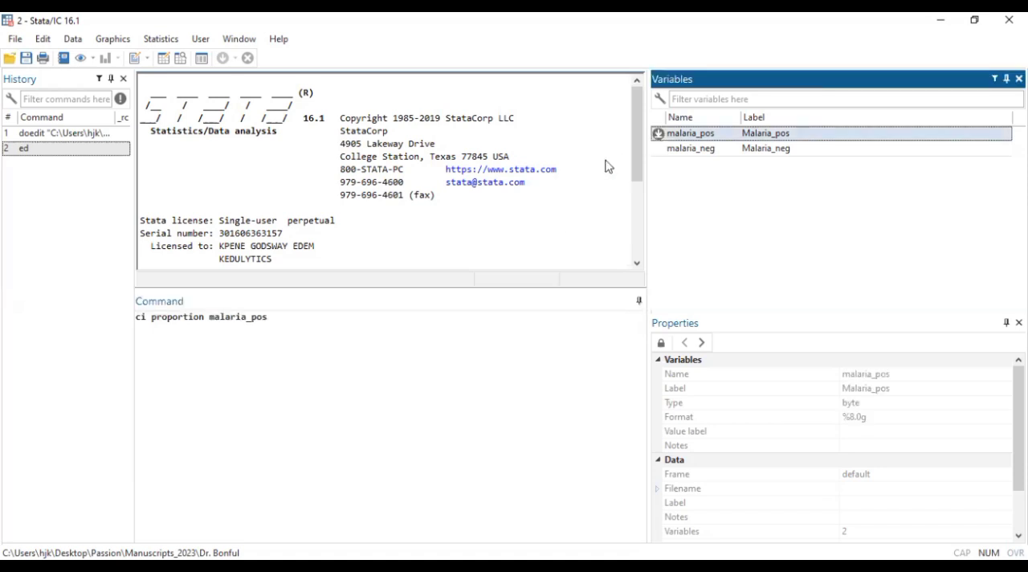
{"action": "left_click", "coordinate": [281, 318]}
{"action": "key", "text": "Return"}
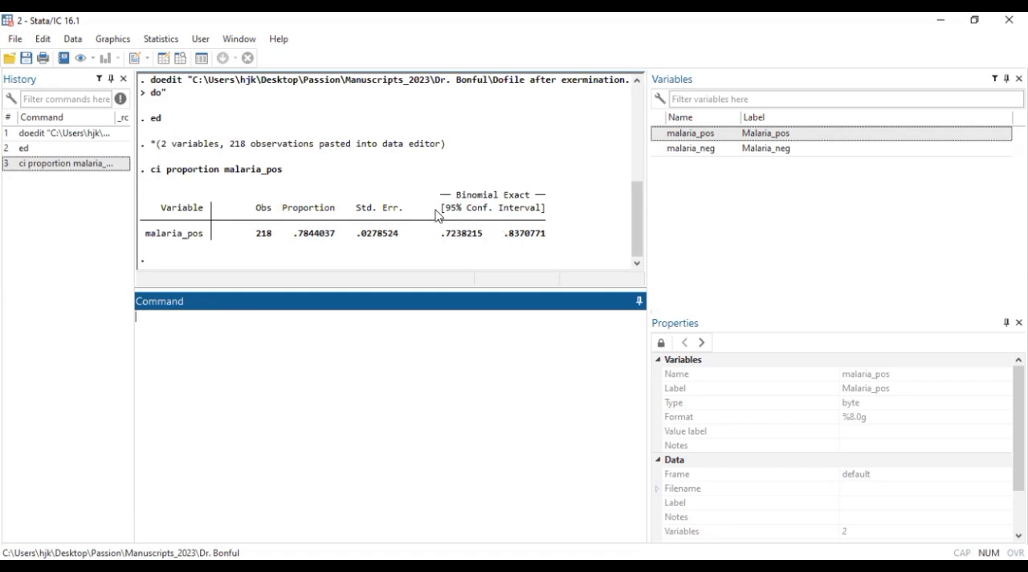
- Reuse the previous command with a 90% confidence level by running ci proportion malaria_pos, level(90)
{"action": "left_click", "coordinate": [88, 164]}
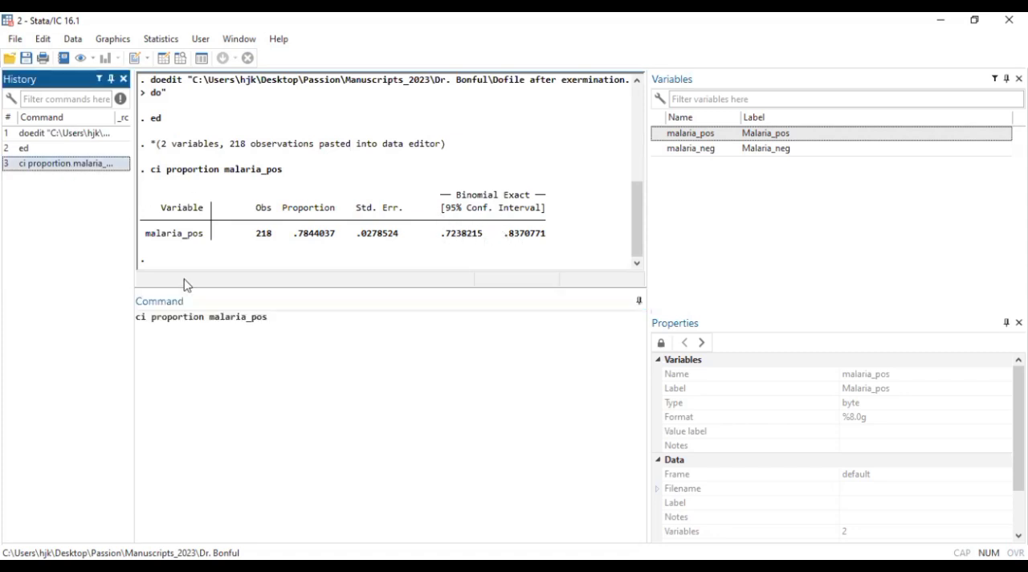
{"action": "left_click", "coordinate": [279, 323]}
{"action": "type", "text": ", "}
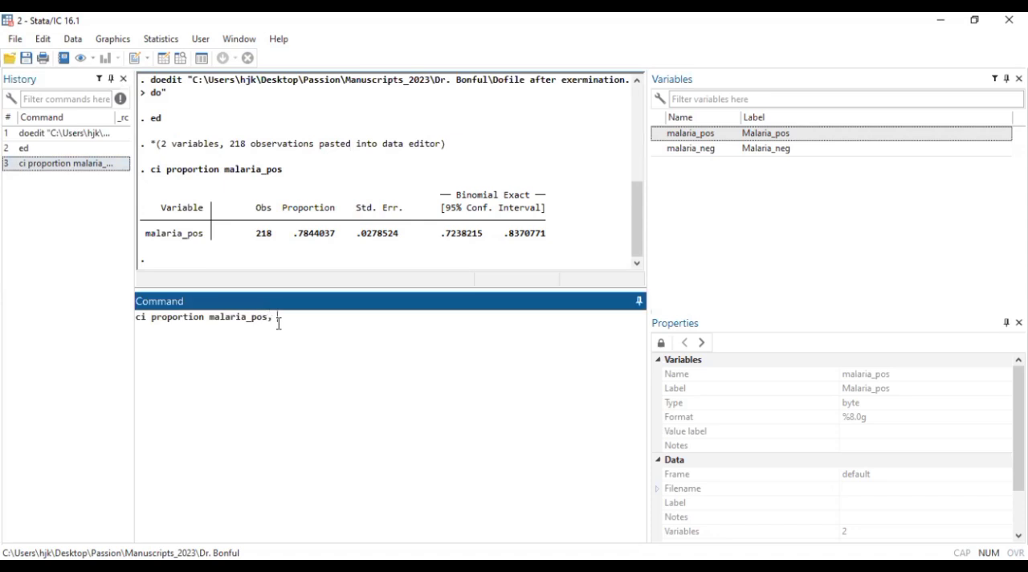
{"action": "type", "text": "level990)"}
{"action": "key", "text": "Left"}
{"action": "key", "text": "Left"}
{"action": "key", "text": "Left"}
{"action": "key", "text": "BackSpace"}
{"action": "type", "text": "("}
{"action": "key", "text": "Return"}
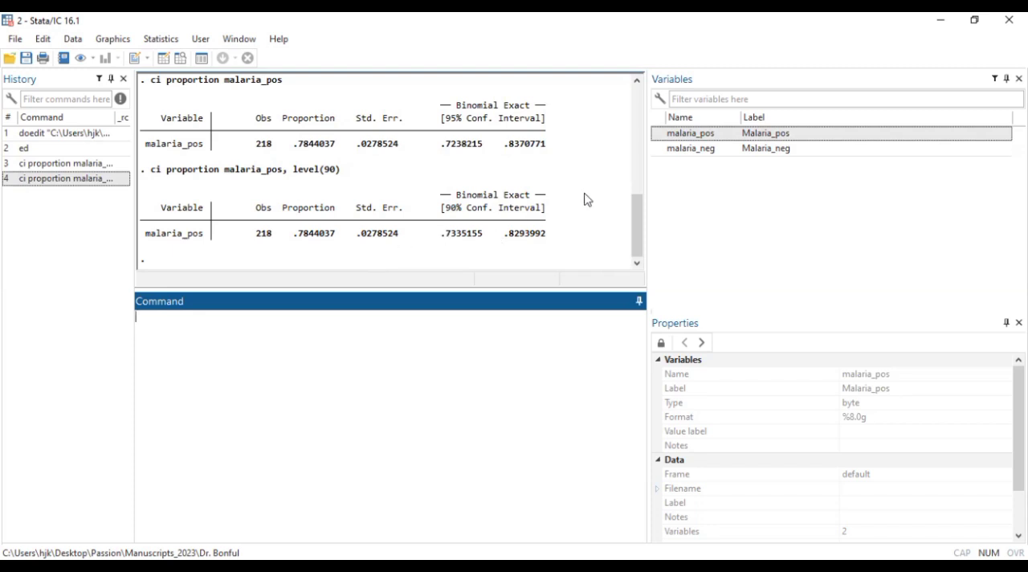
- Reuse the 90% level command, replace its variable with malaria_neg, remove the level option, and run ci proportion malaria_neg
{"action": "left_click", "coordinate": [87, 182]}
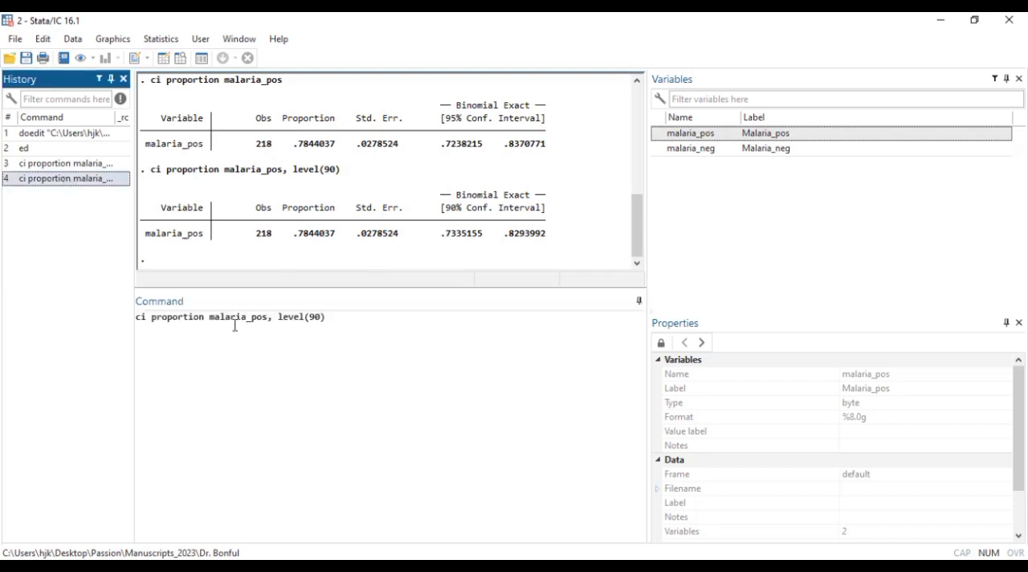
{"action": "left_click", "coordinate": [268, 318]}
{"action": "key", "text": "BackSpace"}
{"action": "key", "text": "BackSpace"}
{"action": "key", "text": "BackSpace"}
{"action": "key", "text": "BackSpace"}
{"action": "key", "text": "BackSpace"}
{"action": "key", "text": "BackSpace"}
{"action": "key", "text": "BackSpace"}
{"action": "key", "text": "BackSpace"}
{"action": "key", "text": "BackSpace"}
{"action": "key", "text": "BackSpace"}
{"action": "key", "text": "BackSpace"}
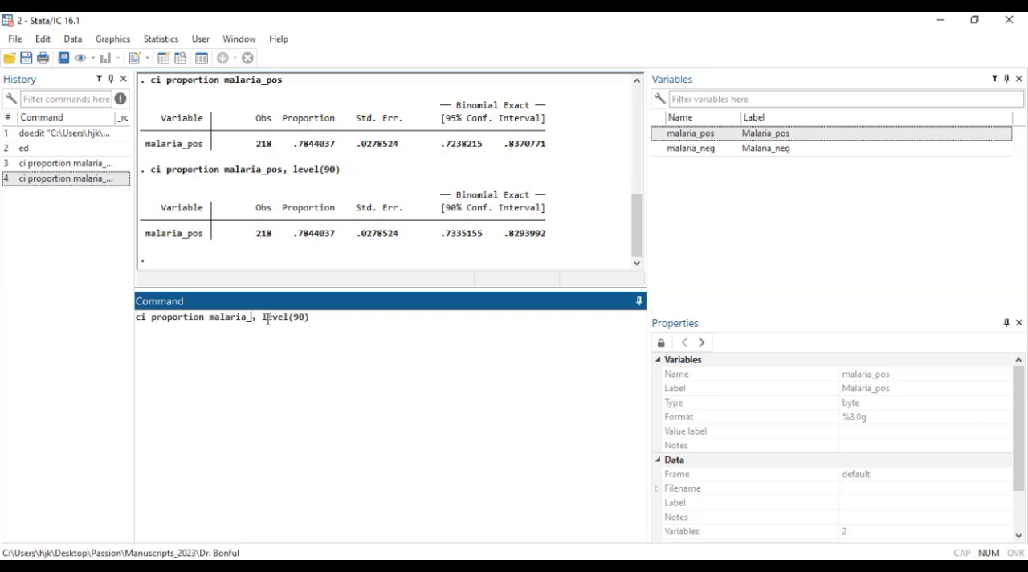
{"action": "key", "text": "Delete"}
{"action": "key", "text": "Delete"}
{"action": "key", "text": "Delete"}
{"action": "key", "text": "Delete"}
{"action": "key", "text": "Delete"}
{"action": "key", "text": "Delete"}
{"action": "key", "text": "Delete"}
{"action": "key", "text": "Delete"}
{"action": "key", "text": "Delete"}
{"action": "key", "text": "Delete"}
{"action": "key", "text": "Delete"}
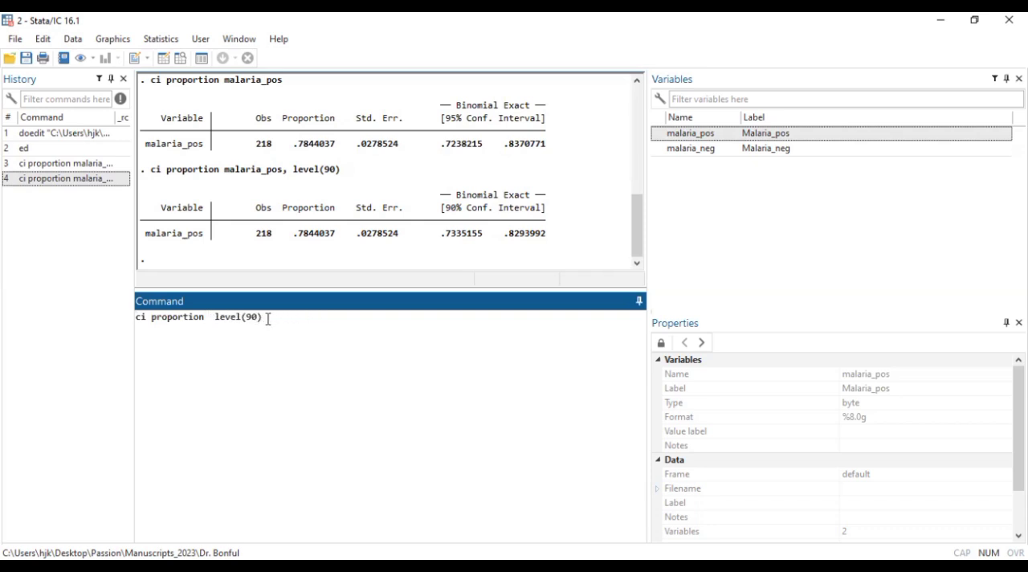
{"action": "double_click", "coordinate": [660, 150]}
{"action": "key", "text": "Return"}
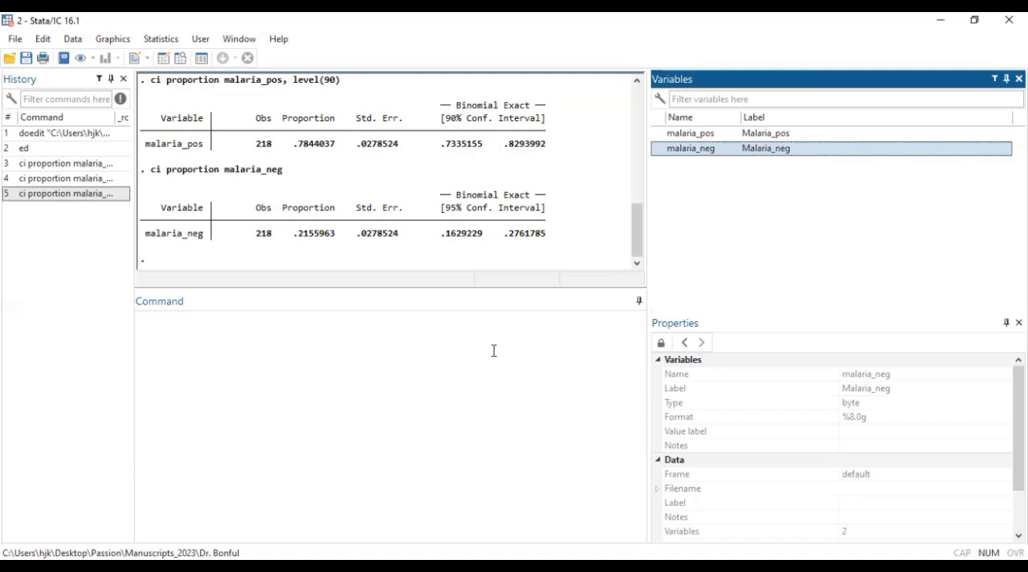
- Run help ci proportion to open the documentation on confidence intervals for proportions
{"action": "left_click", "coordinate": [355, 334]}
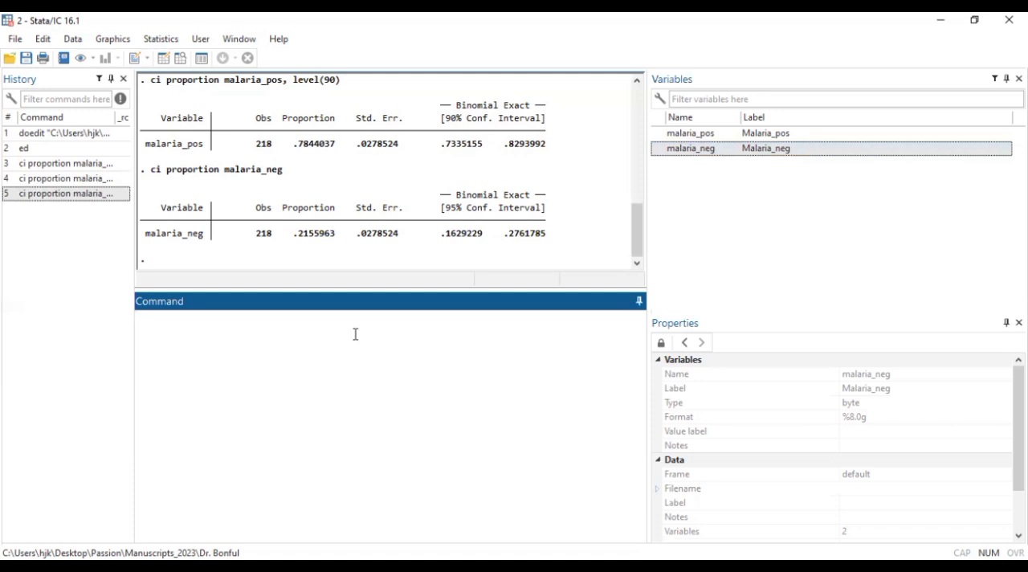
{"action": "type", "text": "ci"}
{"action": "key", "text": "Home"}
{"action": "type", "text": "help"}
{"action": "key", "text": "End"}
{"action": "type", "text": "proportion"}
{"action": "key", "text": "Return"}
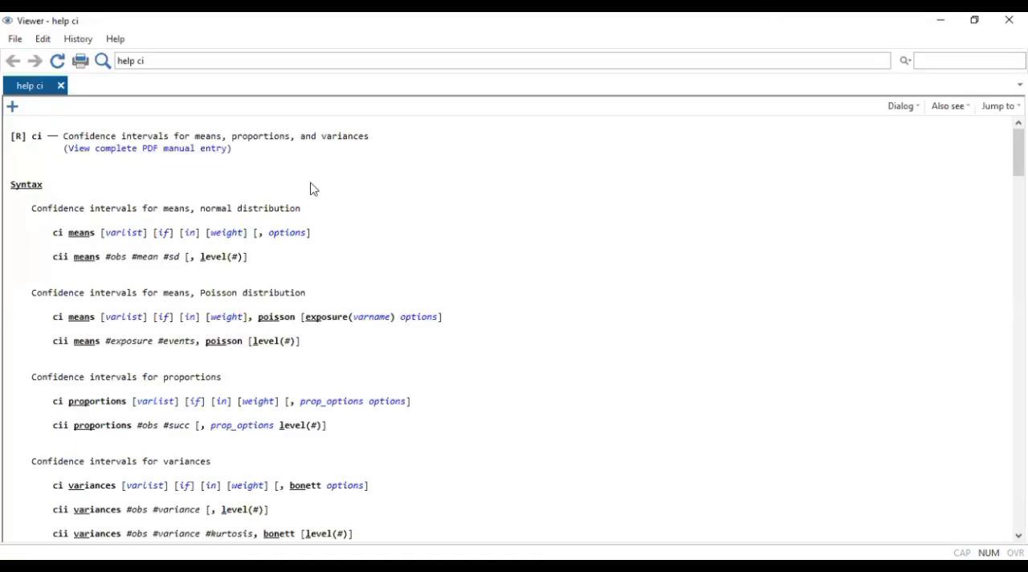
- Return from the help viewer to Stata's main window
{"action": "key", "text": "alt+Tab"}
{"action": "left_click", "coordinate": [287, 345]}
{"action": "key", "text": "alt+Tab"}
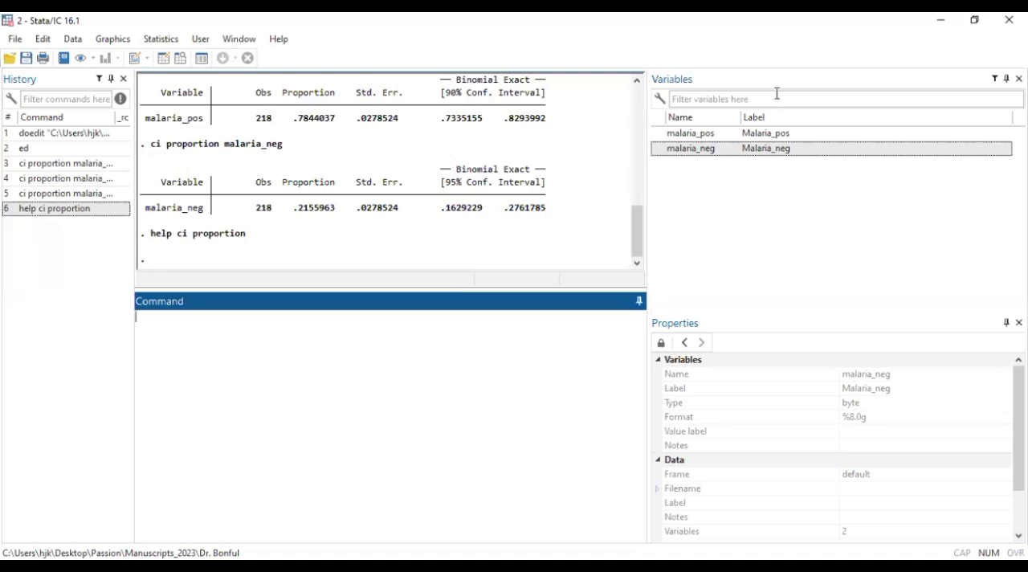
{"action": "key", "text": "alt+Tab"}
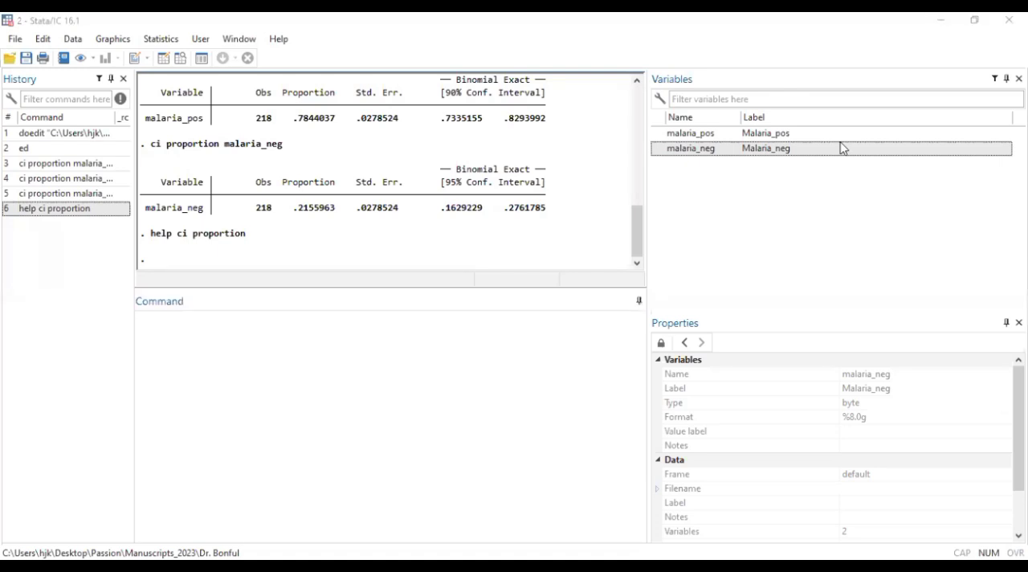